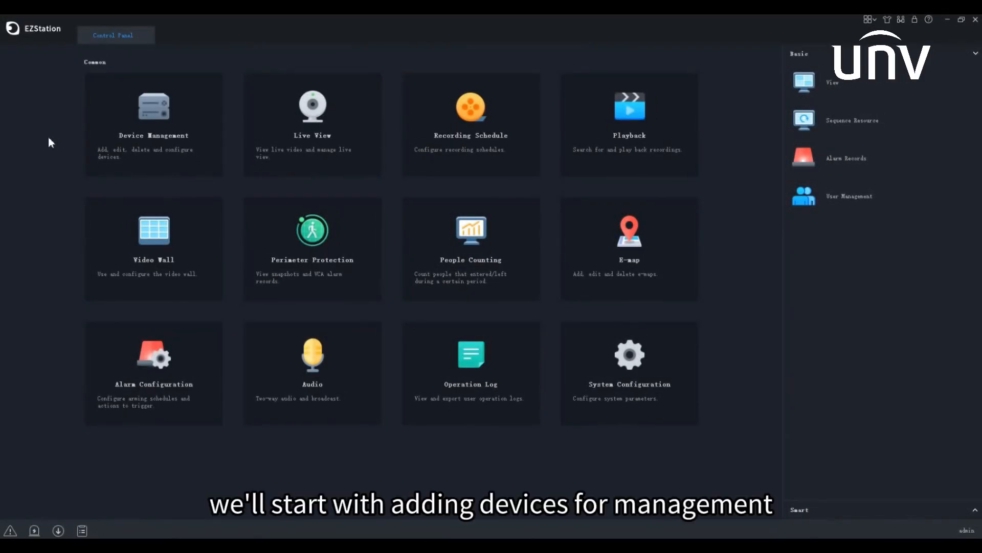
# Open Device Management from the Control Panel to list the discovered online devices
pyautogui.click(174, 177)
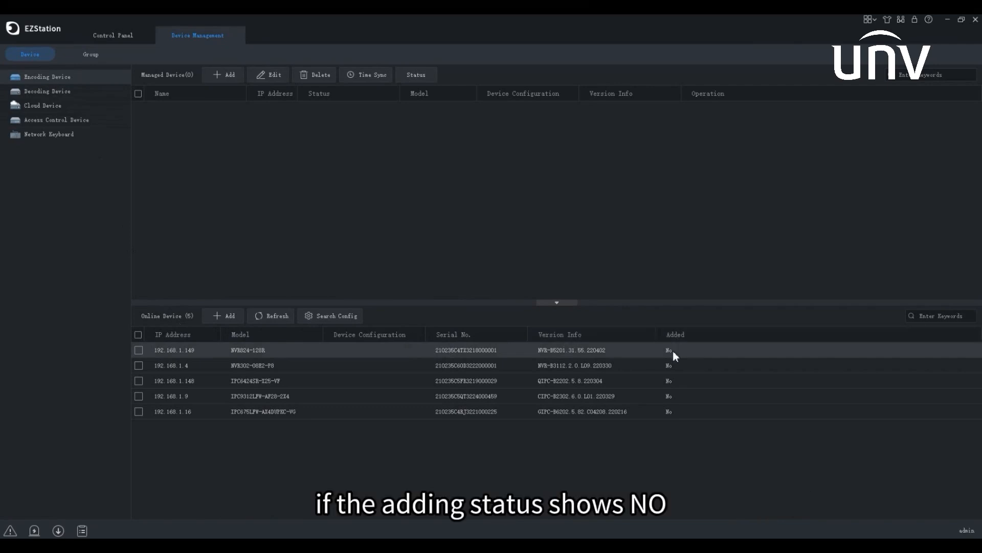
# Add the discovered NVR at 192.168.1.149 to the managed devices
pyautogui.click(136, 350)
pyautogui.click(220, 321)
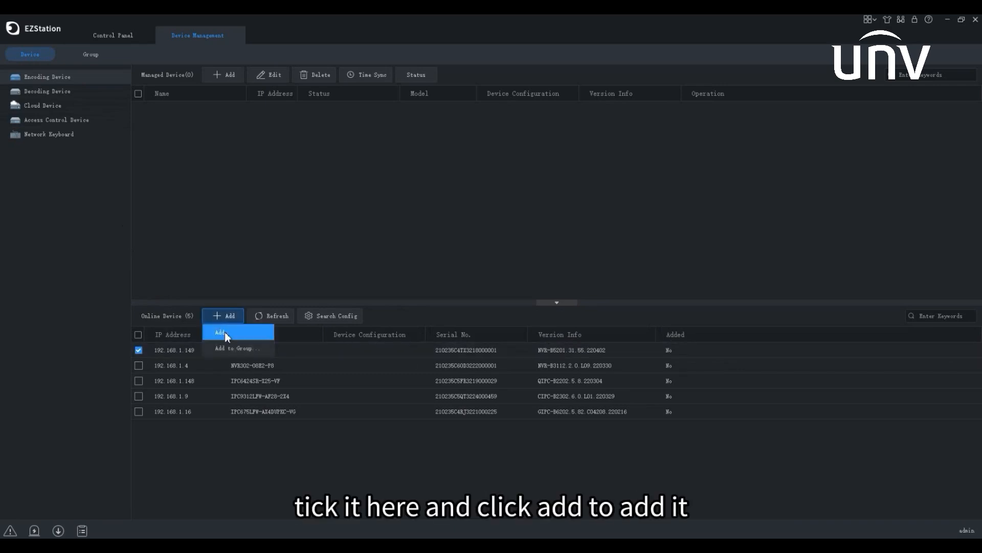
pyautogui.click(225, 333)
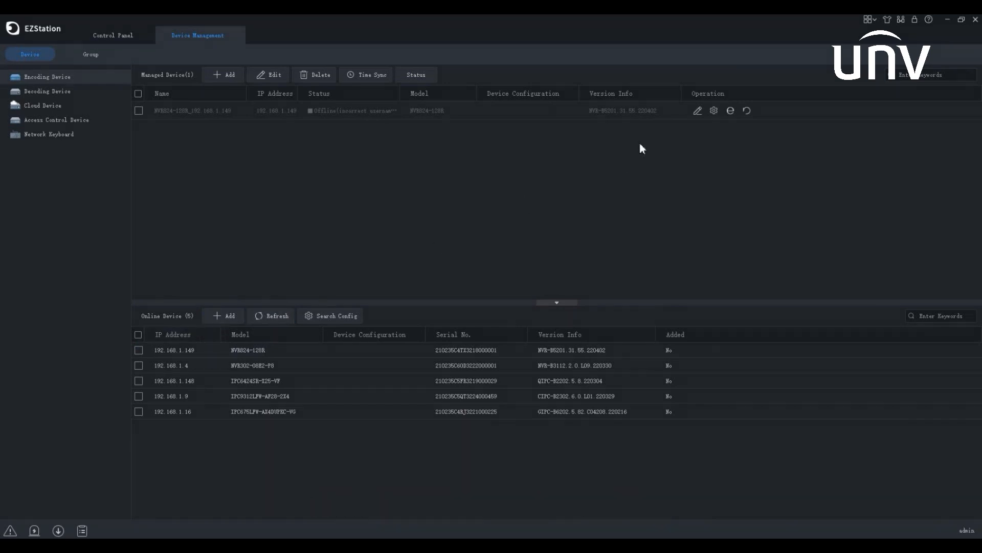
# Replace the NVR's stored password with the correct one so it shows Online
pyautogui.click(698, 111)
pyautogui.moveTo(518, 311); pyautogui.dragTo(414, 310)
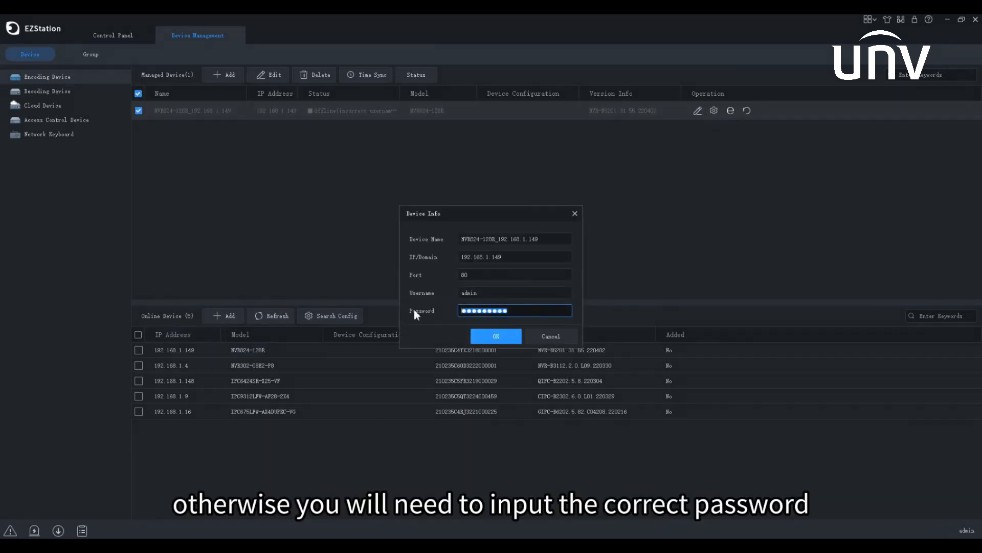
pyautogui.hotkey('ctrl', 'v')
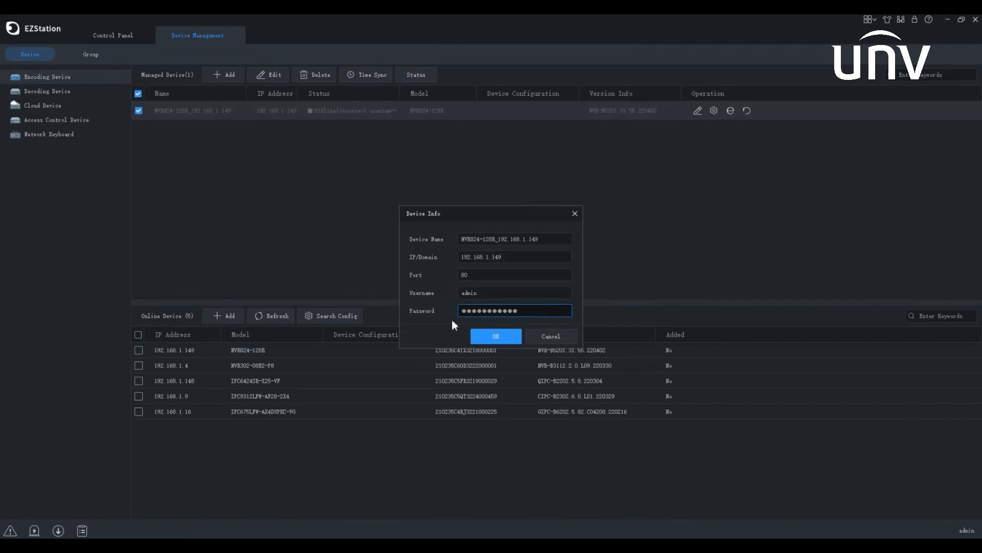
pyautogui.click(483, 335)
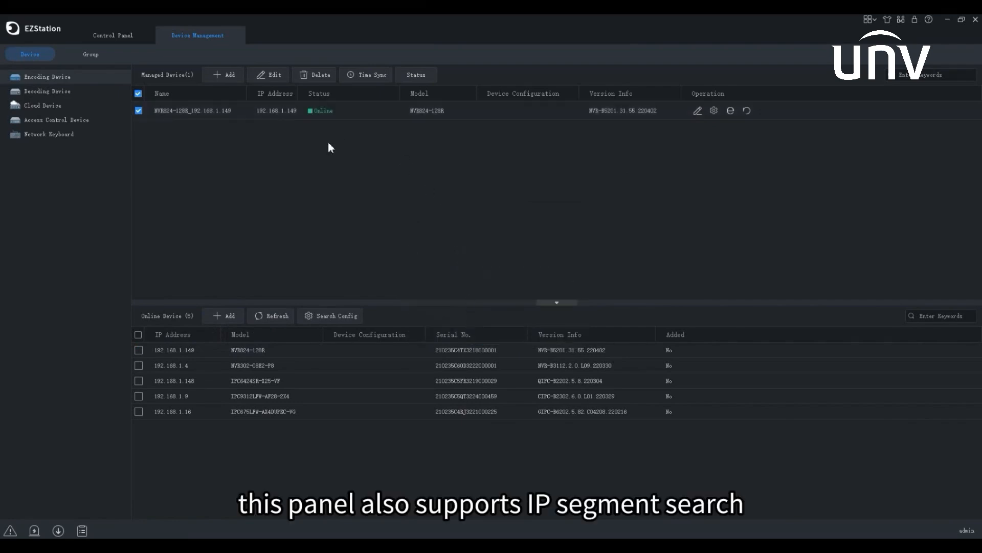
# Set device discovery to IP Segment search from 192.168.0.1 to 192.168.0.255
pyautogui.click(329, 312)
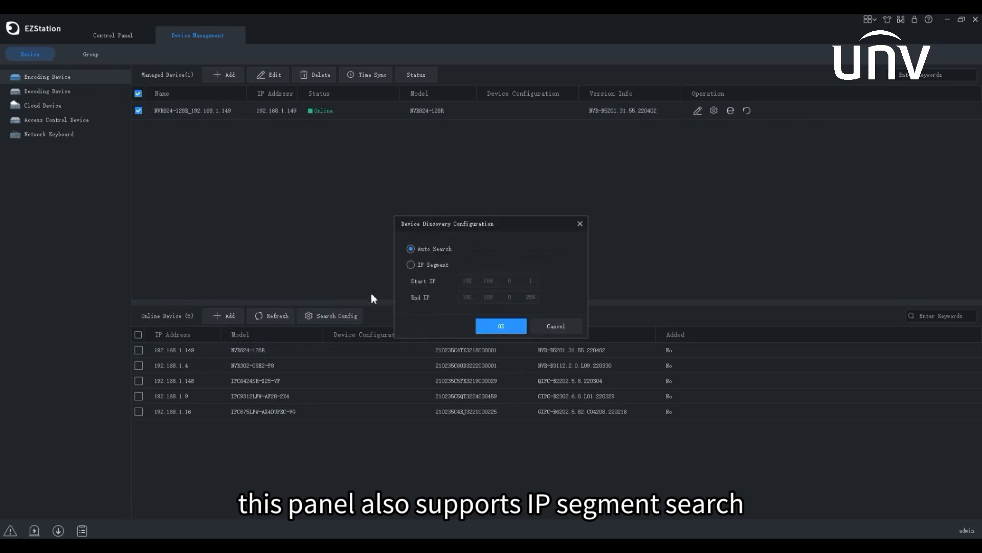
pyautogui.click(410, 264)
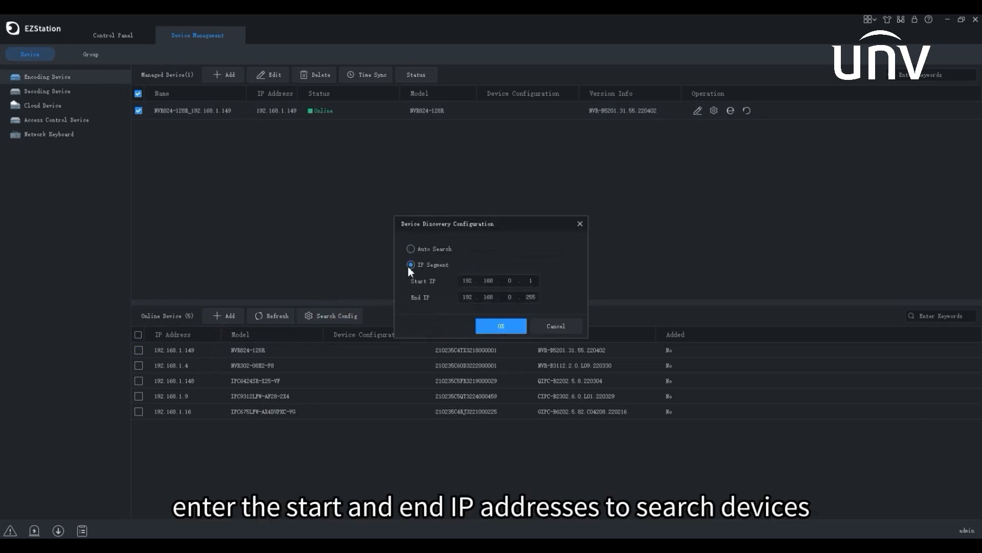
pyautogui.click(579, 226)
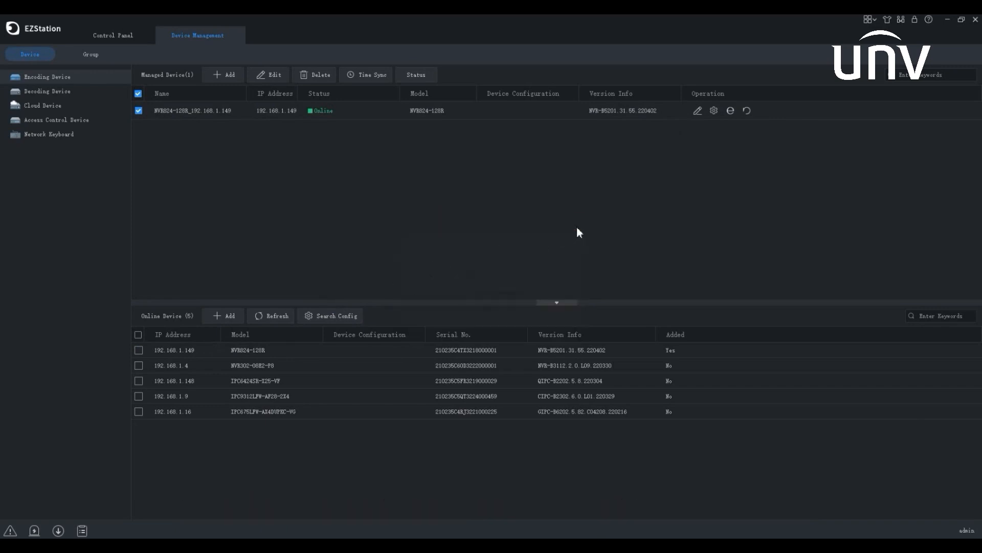
# Show the 192.168.1.149 NVR's action menu with Access Web Page, then dismiss it
pyautogui.click(277, 349)
pyautogui.rightClick(278, 350)
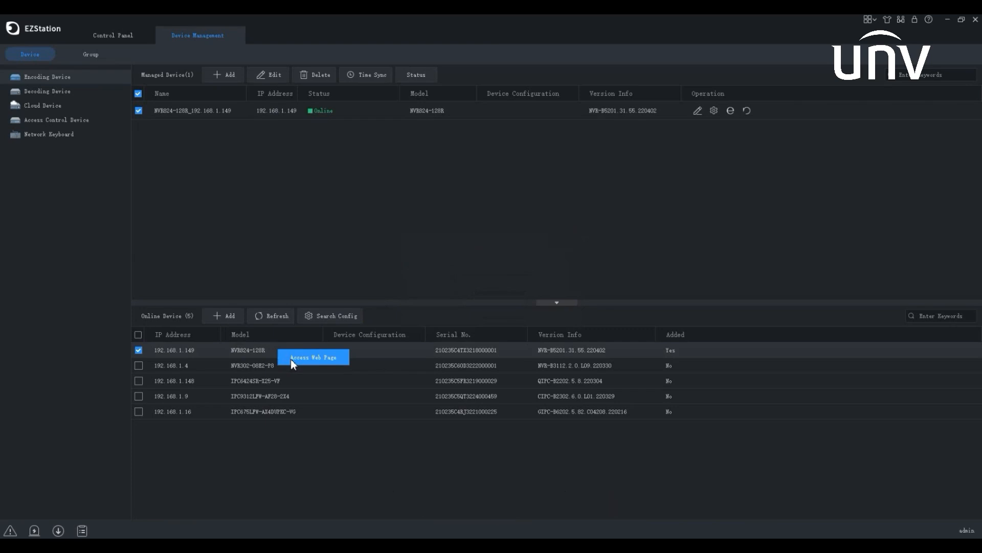
pyautogui.click(188, 78)
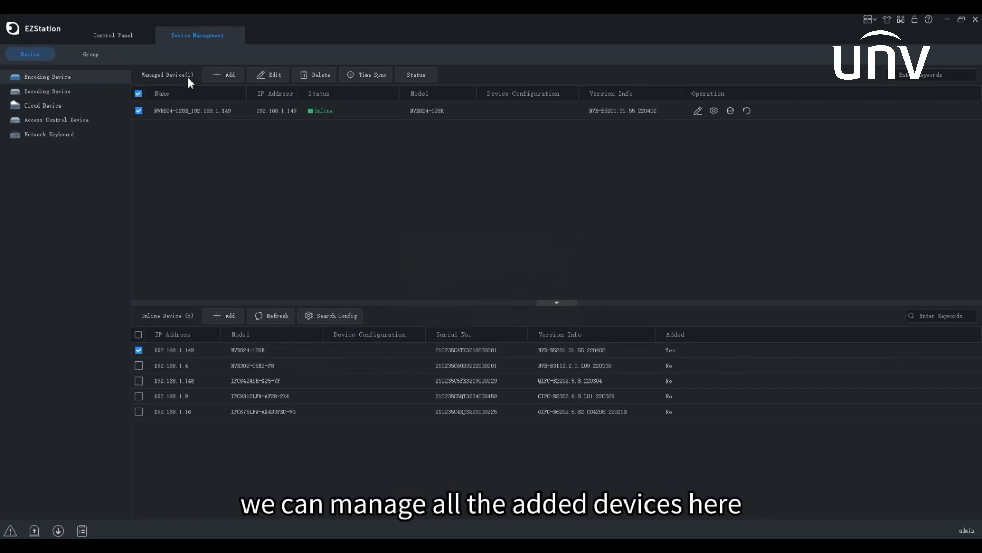
# Manually add the IPC6424SR-X25-VF camera by its device name and IP 192.168.1.148
pyautogui.click(226, 77)
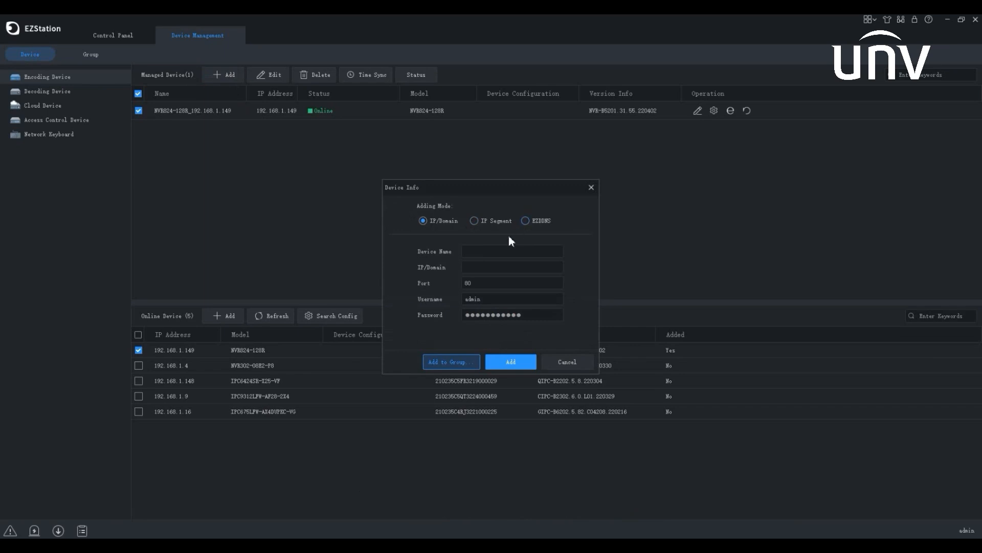
pyautogui.click(504, 251)
pyautogui.write('IPC6424SR-X25-VF')
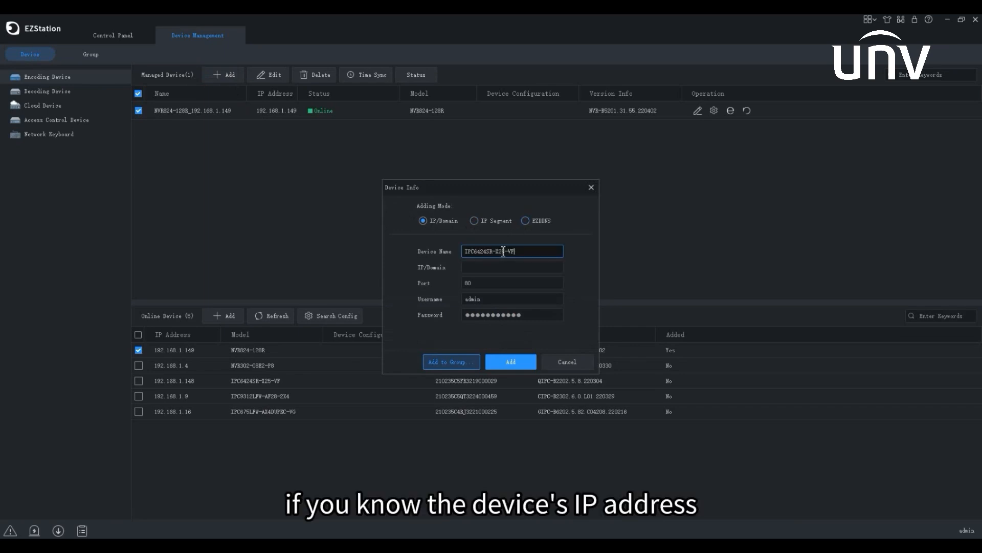
pyautogui.click(498, 266)
pyautogui.write('192.168.1.148')
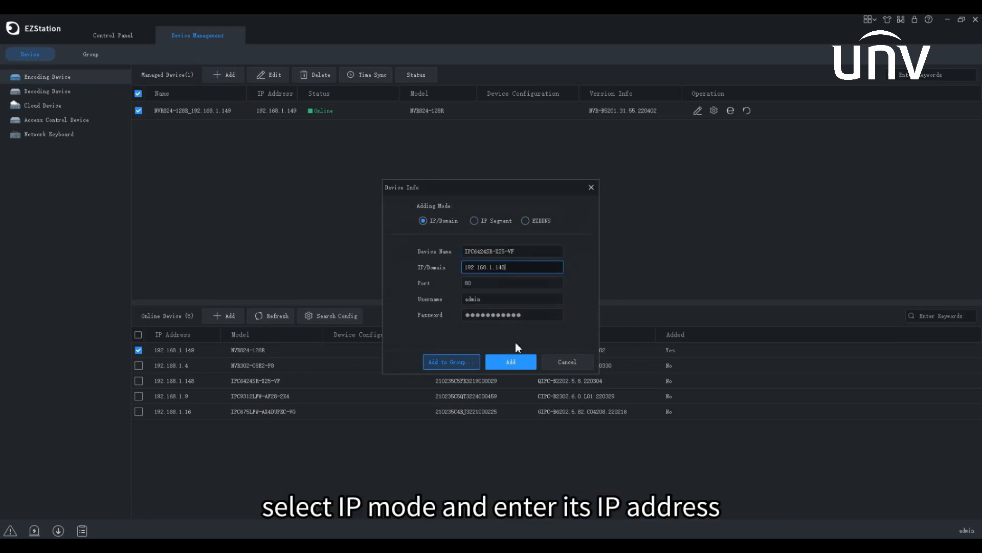
pyautogui.click(512, 362)
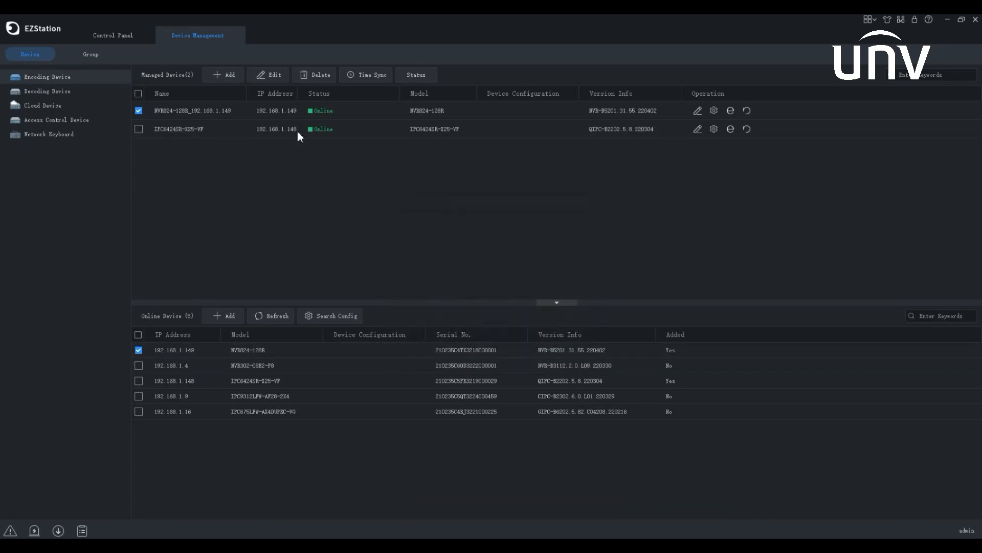
# Preview the IP Segment and EZDDNS add modes without adding, then select both managed devices
pyautogui.click(230, 75)
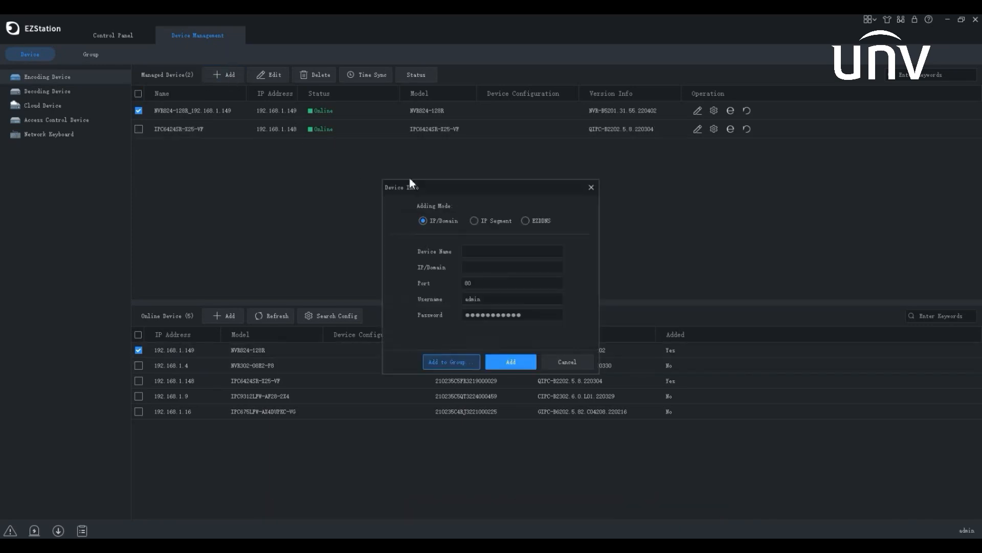
pyautogui.click(473, 220)
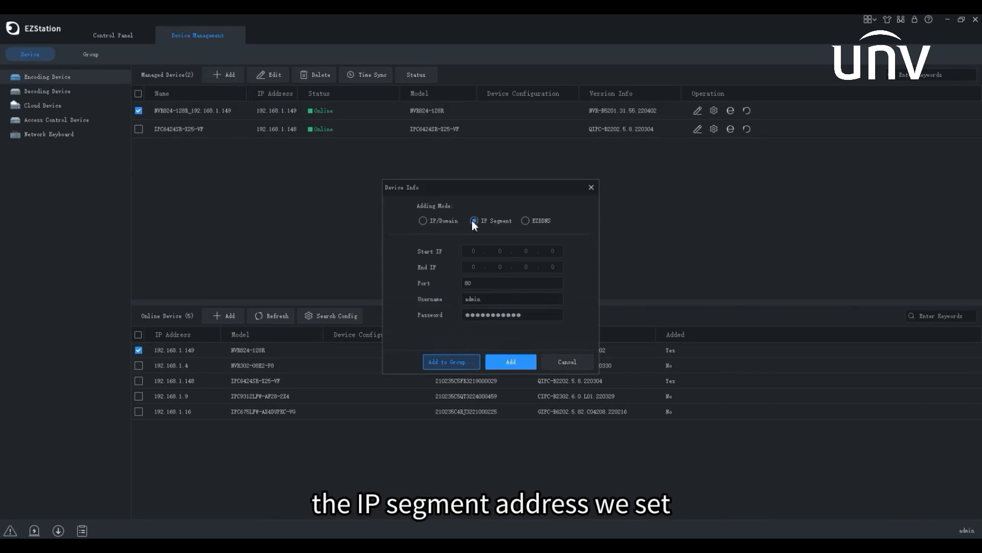
pyautogui.click(525, 220)
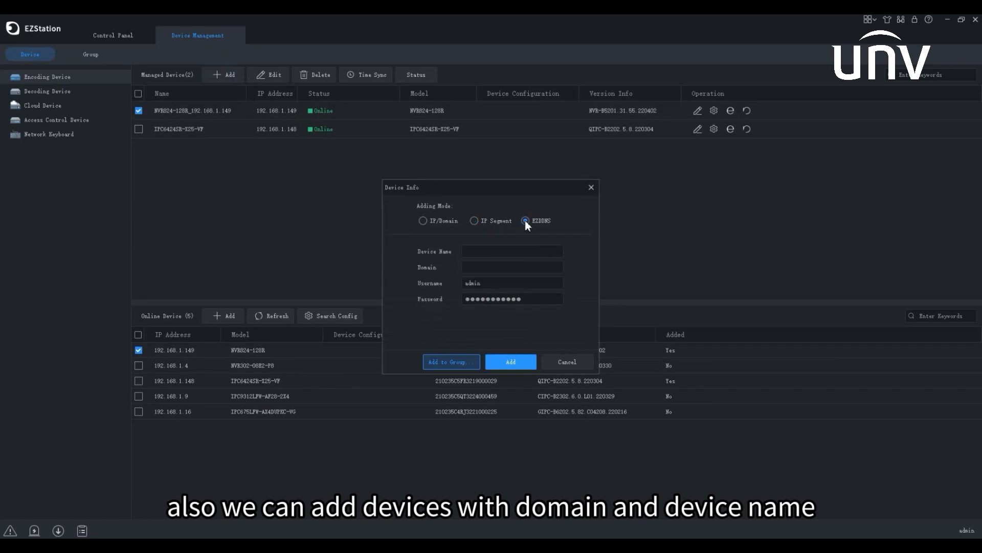
pyautogui.click(567, 362)
pyautogui.click(138, 94)
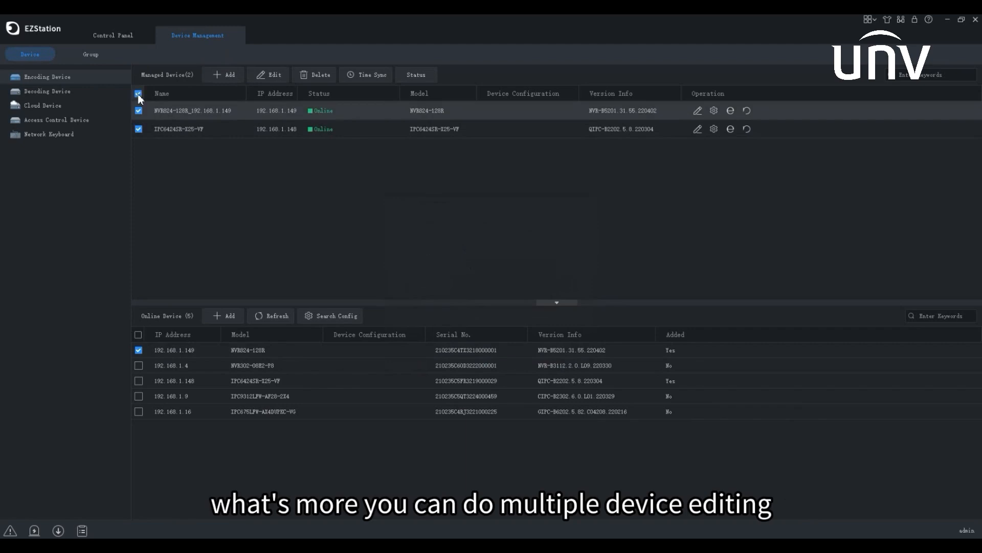
# Apply shared login details to both devices and cancel a pending deletion
pyautogui.click(267, 73)
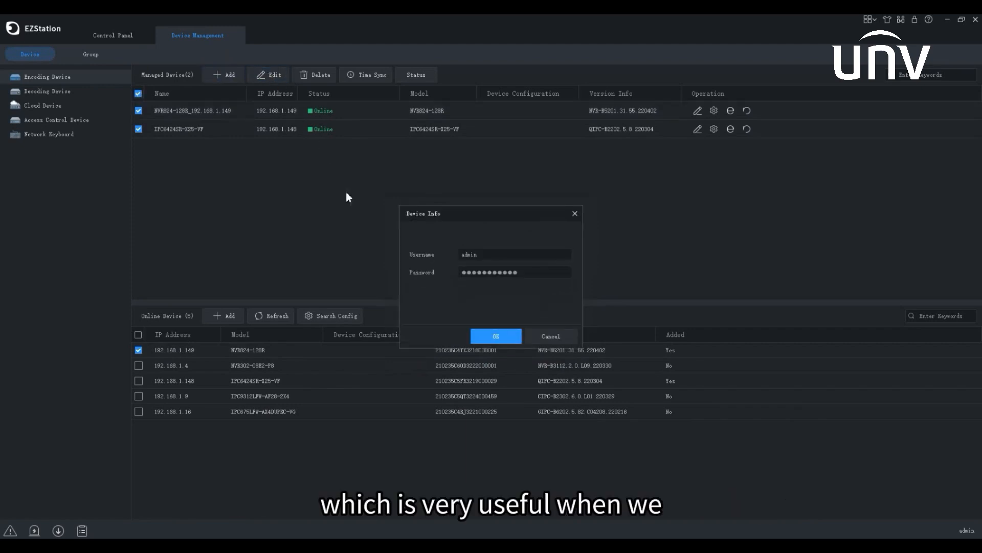
pyautogui.click(484, 336)
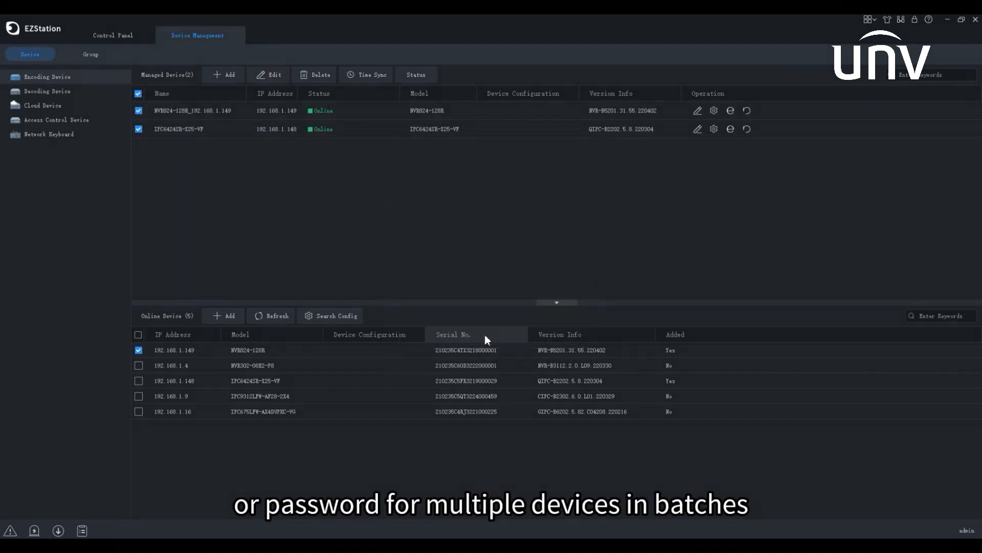
pyautogui.click(322, 80)
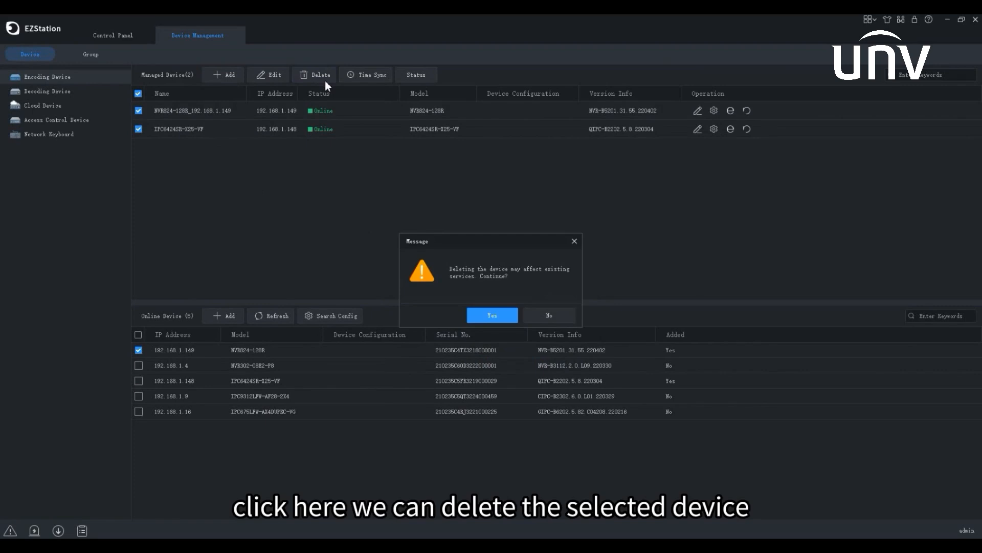
pyautogui.click(572, 241)
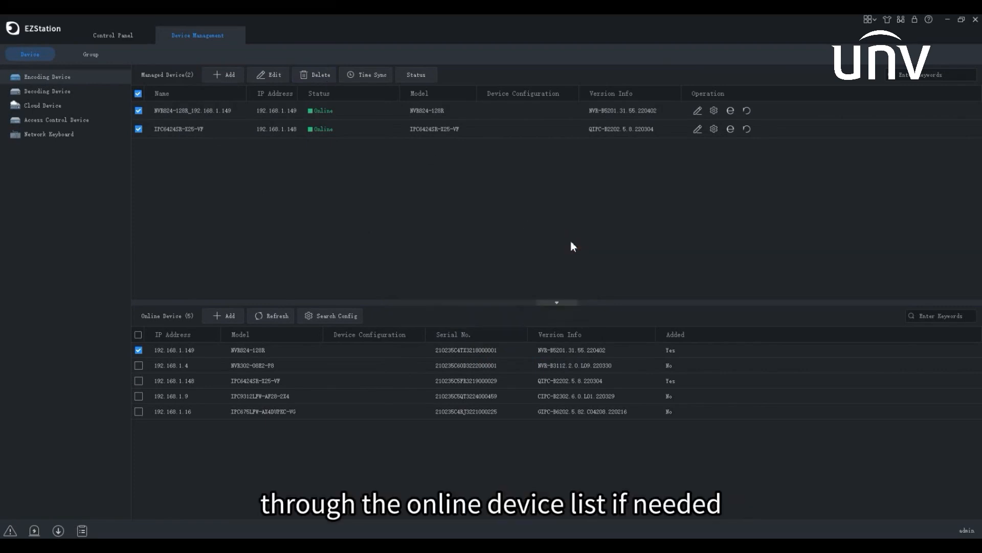
# Sync both managed devices' time with the PC, then select the NVR
pyautogui.click(374, 76)
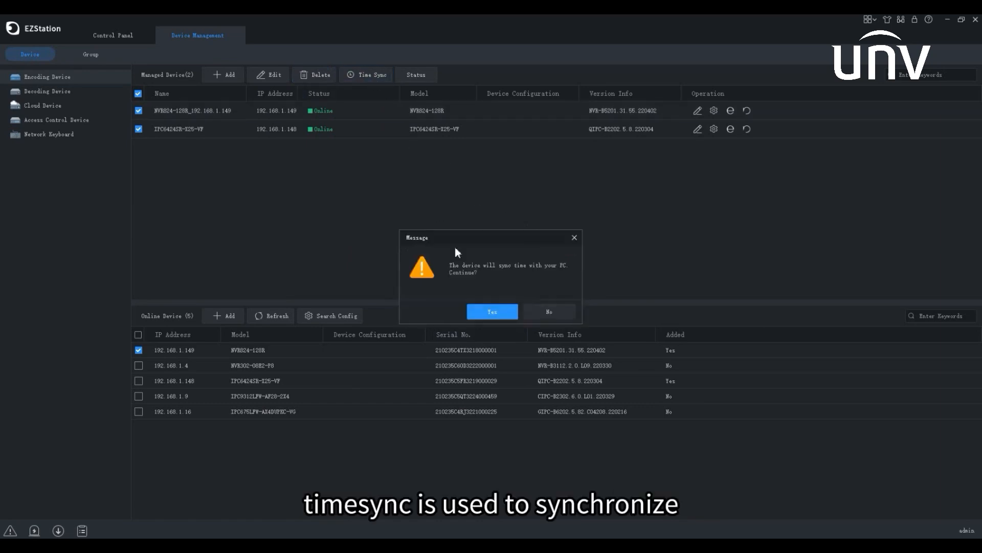
pyautogui.click(493, 312)
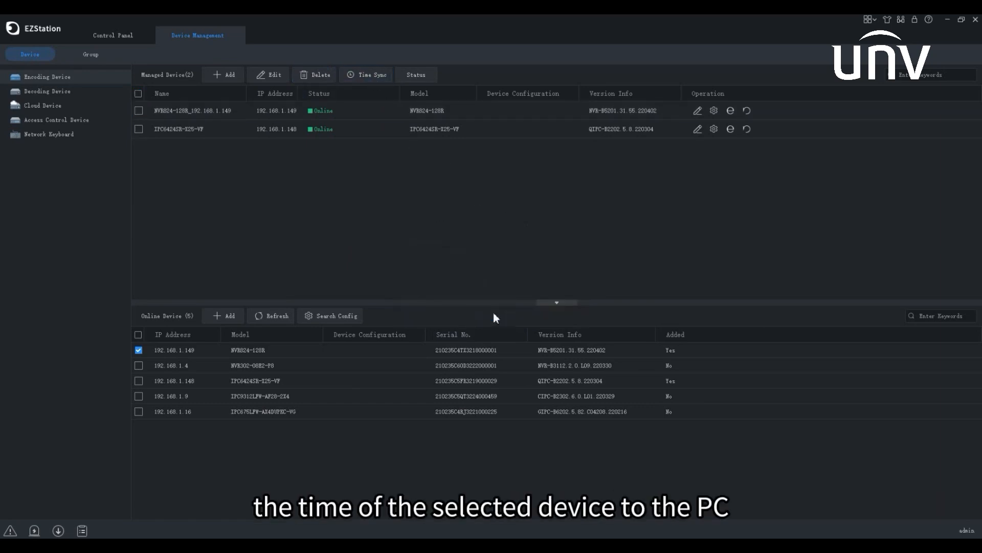
pyautogui.click(138, 111)
pyautogui.click(407, 79)
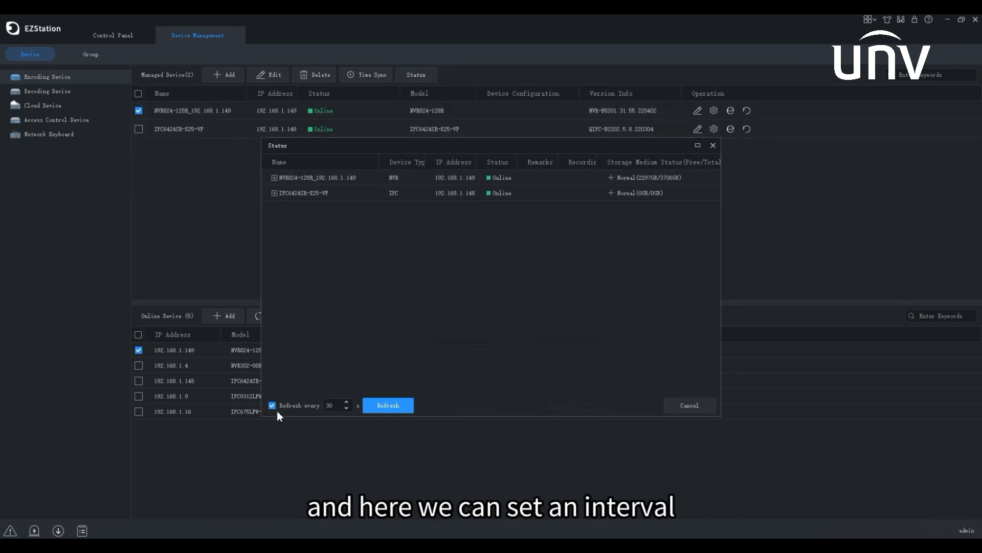
pyautogui.click(372, 409)
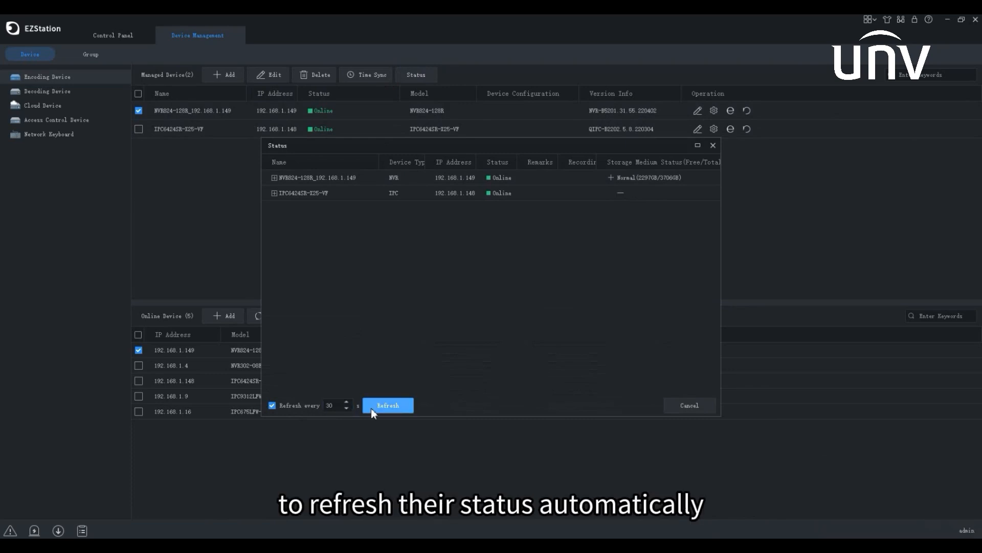
pyautogui.click(699, 408)
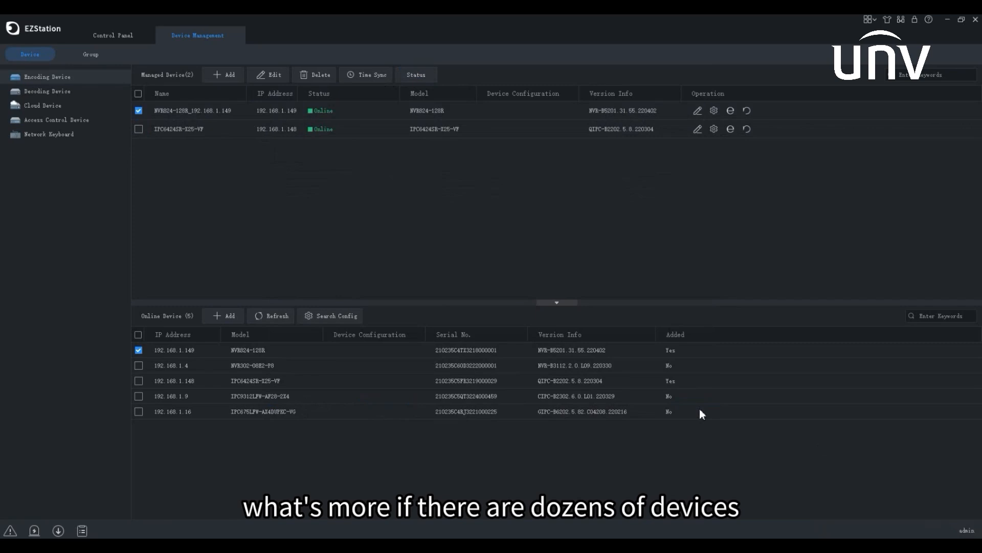
# Open the Device Info editor for the IPC6424SR-X25-VF camera at 192.168.1.148
pyautogui.click(924, 74)
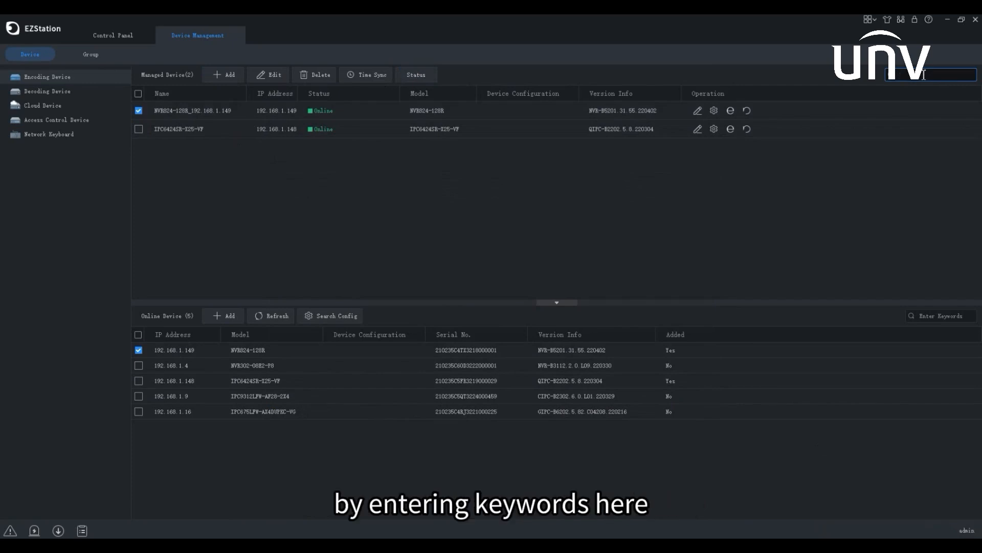
pyautogui.click(698, 129)
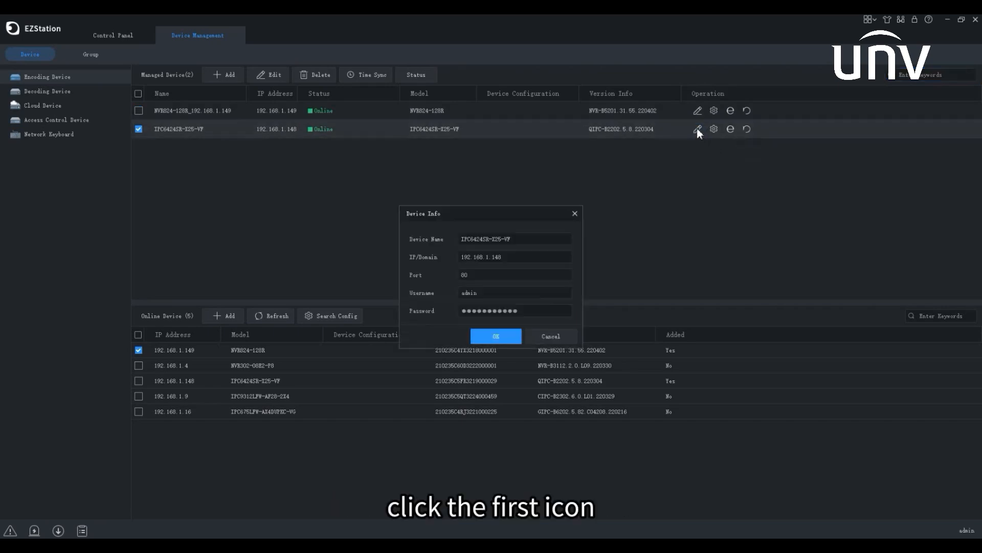
# Save the camera's Device Info, then review its Image, Encoding and OSD configuration tabs
pyautogui.click(509, 337)
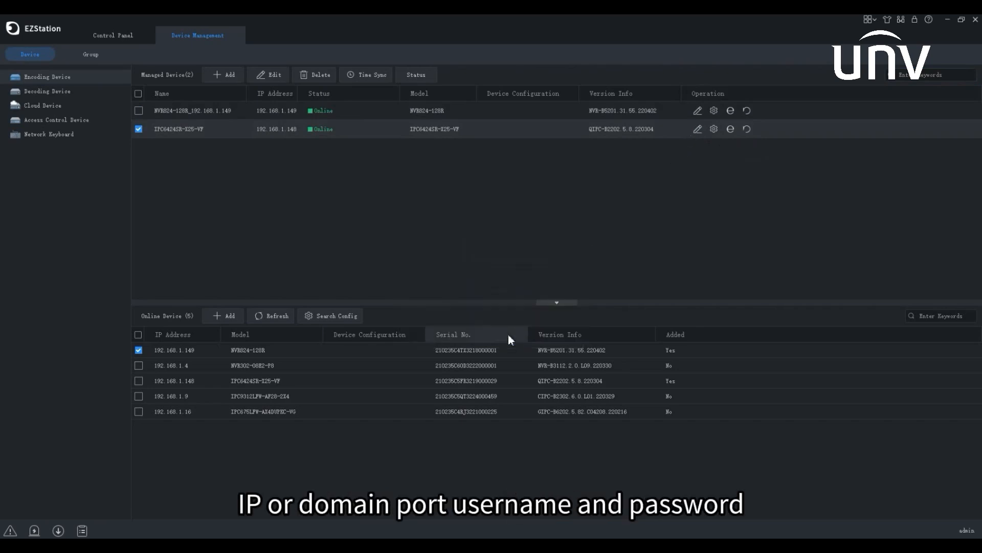
pyautogui.click(714, 129)
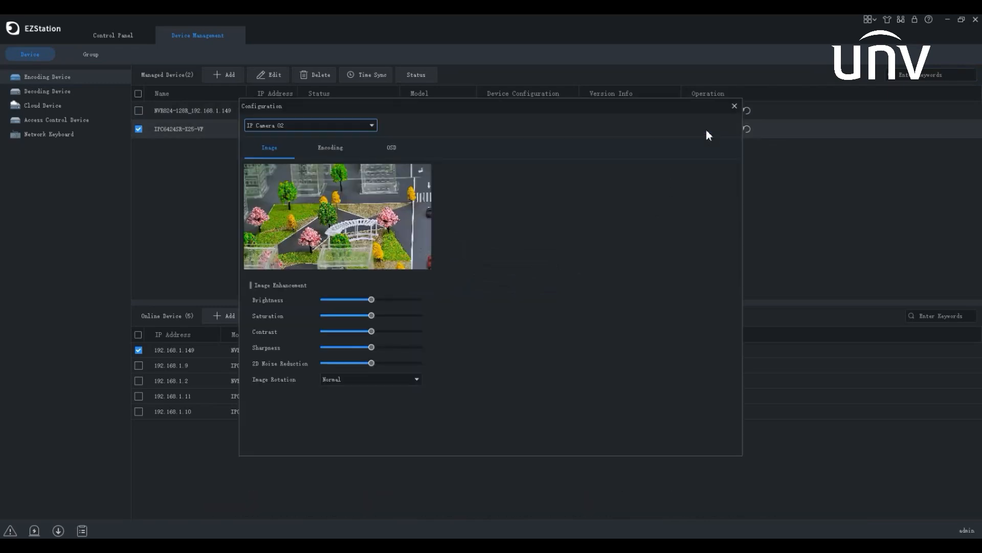
pyautogui.click(331, 151)
pyautogui.click(391, 148)
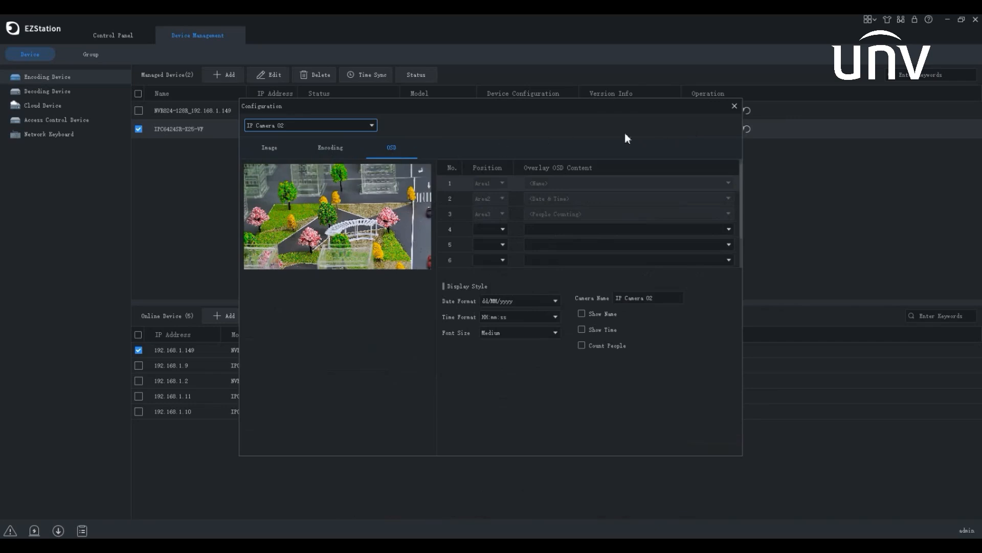
pyautogui.click(734, 107)
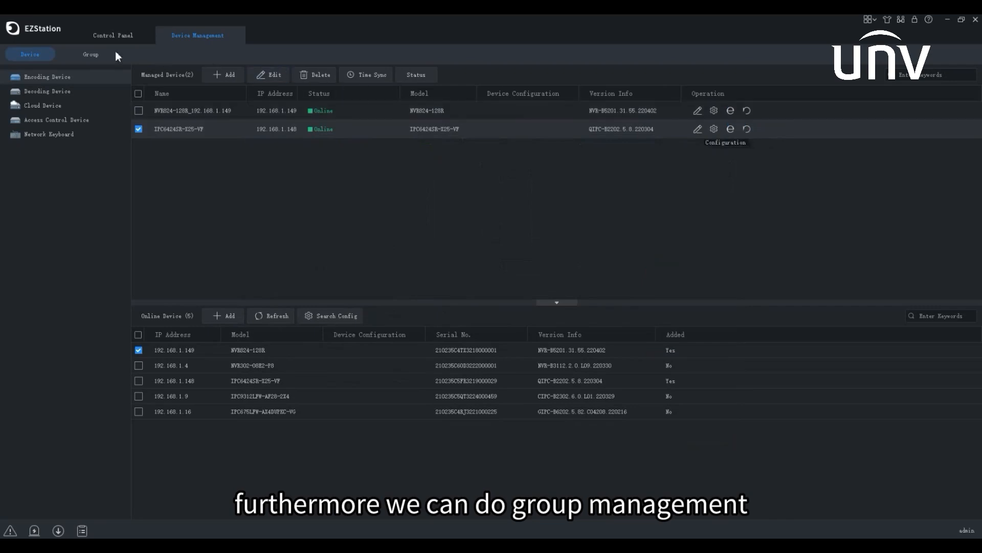
# Create a new camera group named 'group 1'
pyautogui.click(92, 55)
pyautogui.click(70, 71)
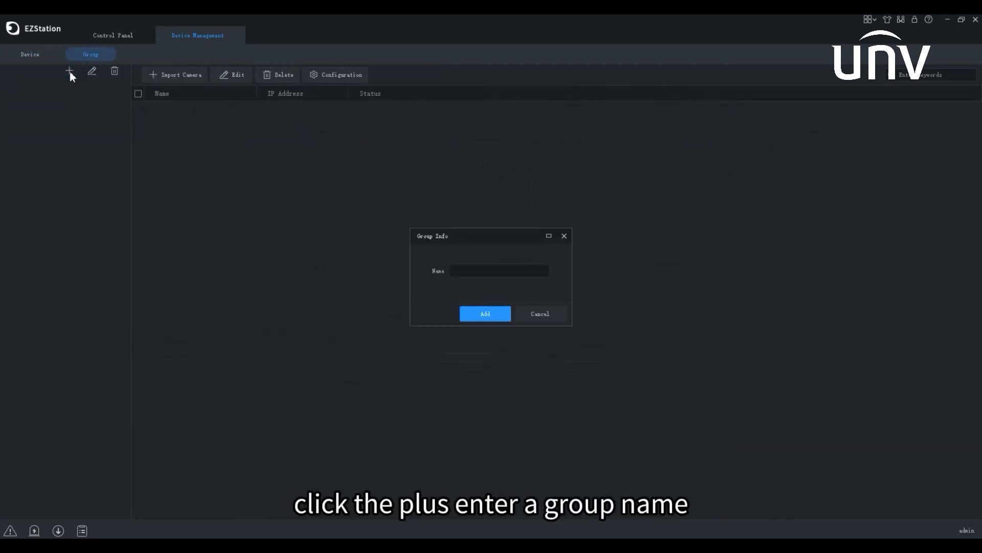
pyautogui.click(455, 269)
pyautogui.write('group 1')
pyautogui.click(484, 314)
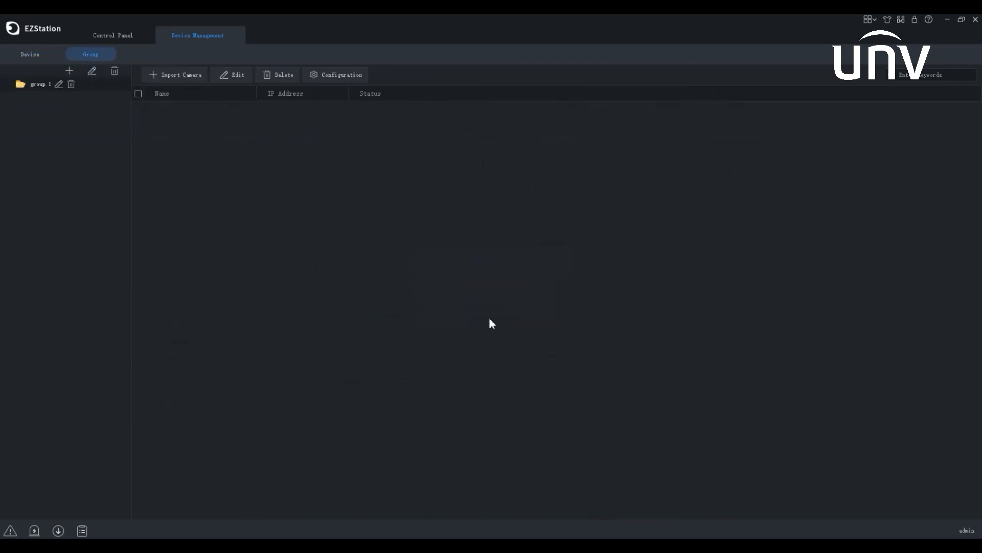
# Import the IPC6424SR-X25-VF camera and the NVR's IP cameras into group 1
pyautogui.click(191, 78)
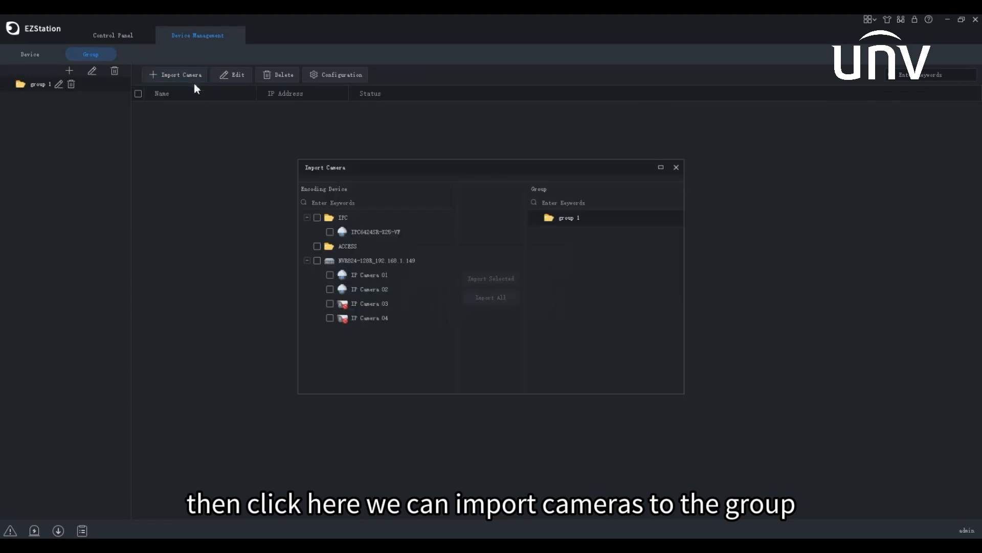
pyautogui.click(330, 232)
pyautogui.click(330, 275)
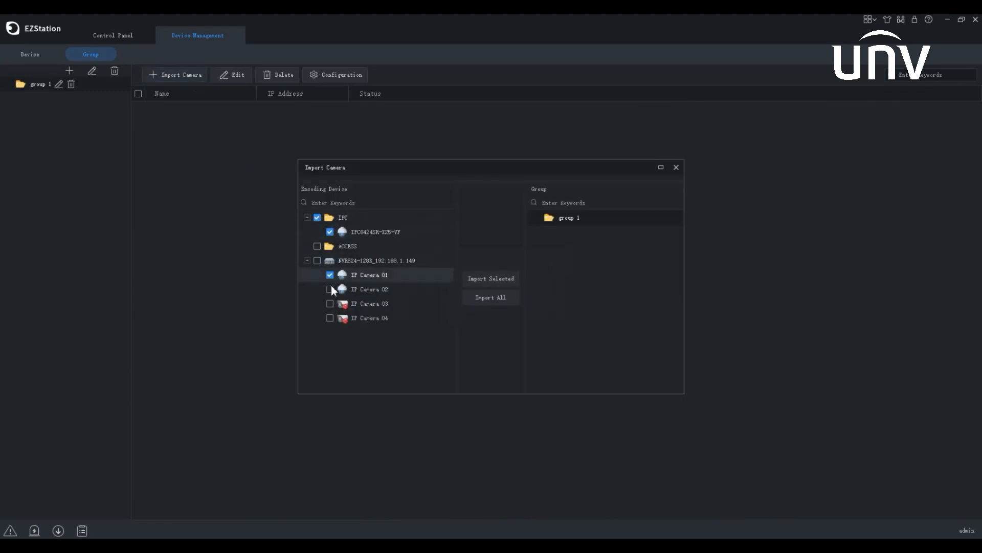
pyautogui.click(489, 280)
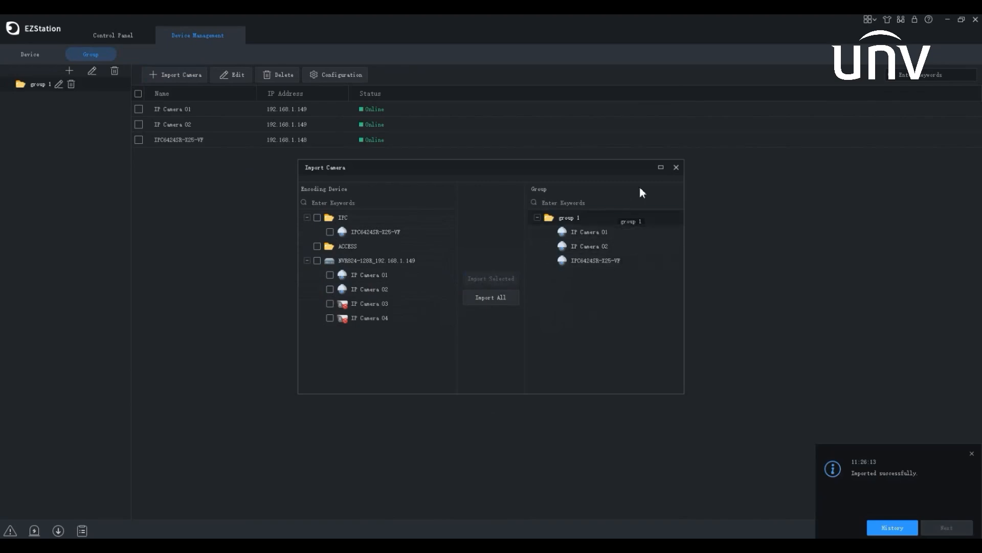
pyautogui.click(677, 170)
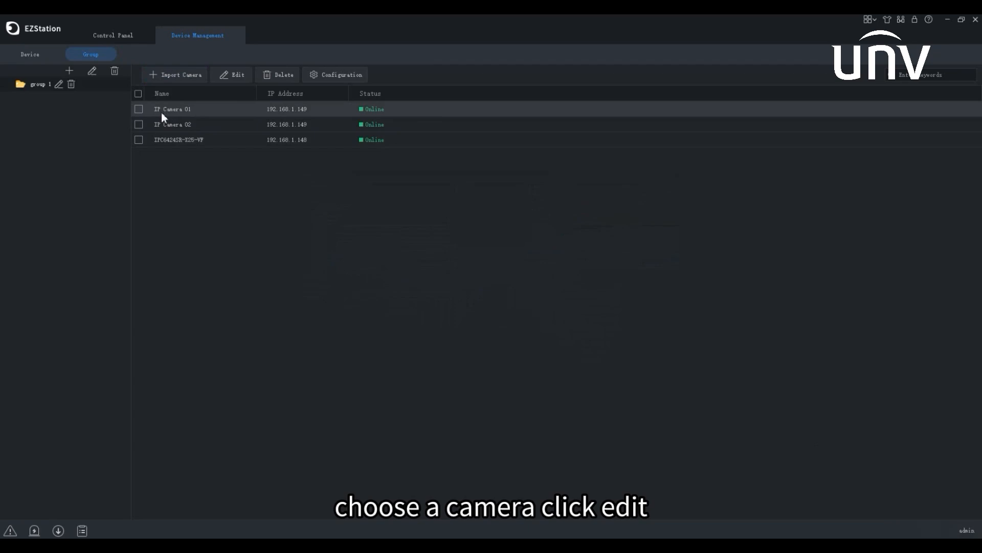
# Remove IP Camera 01 from group 1
pyautogui.click(138, 109)
pyautogui.click(235, 76)
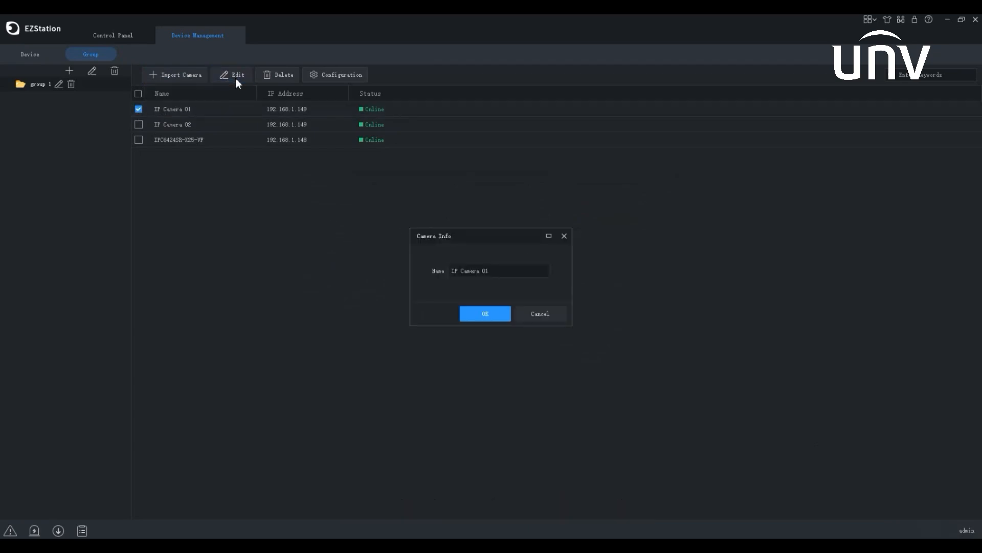
pyautogui.click(563, 236)
pyautogui.click(283, 79)
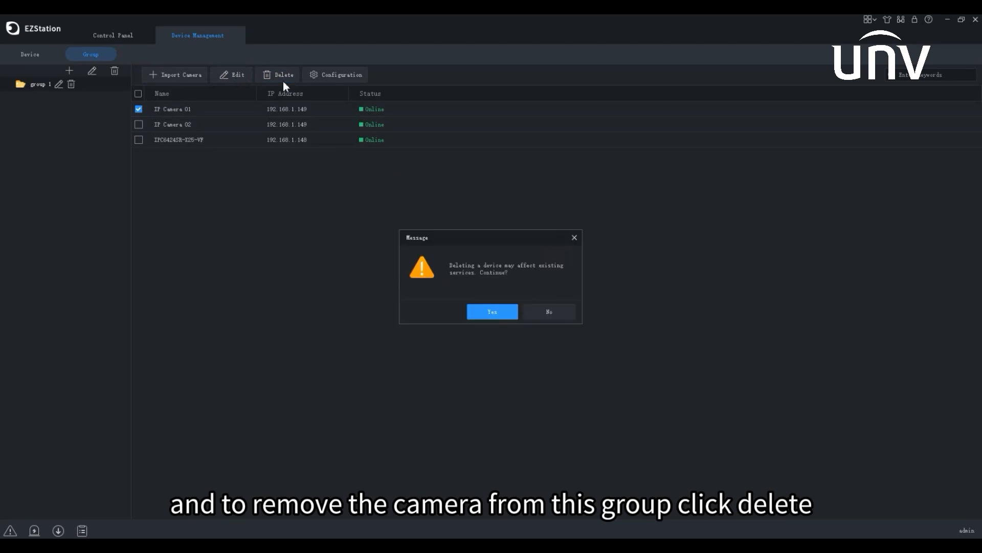
pyautogui.click(501, 312)
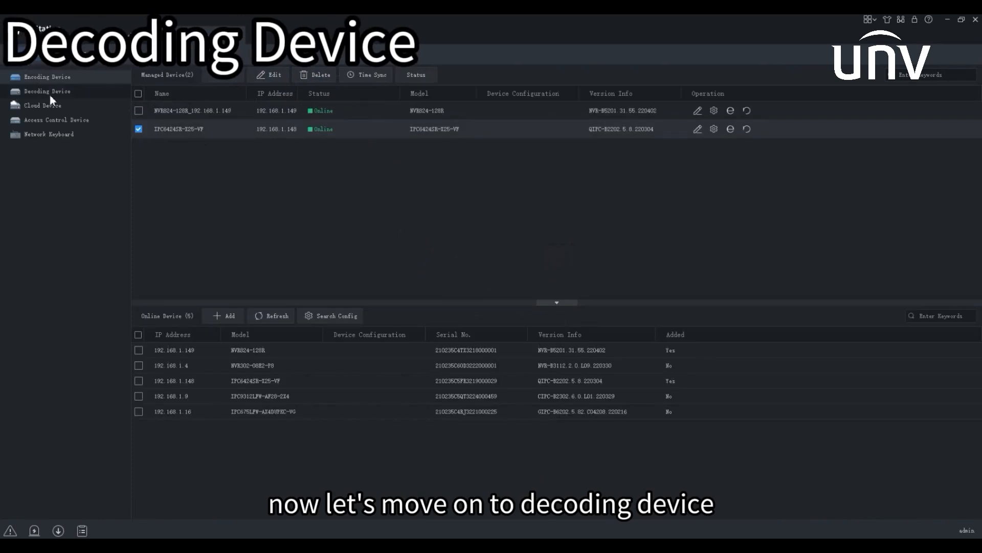
# Add the online ADU8706-E decoder at 192.168.1.14 from the Decoding Device page
pyautogui.click(50, 96)
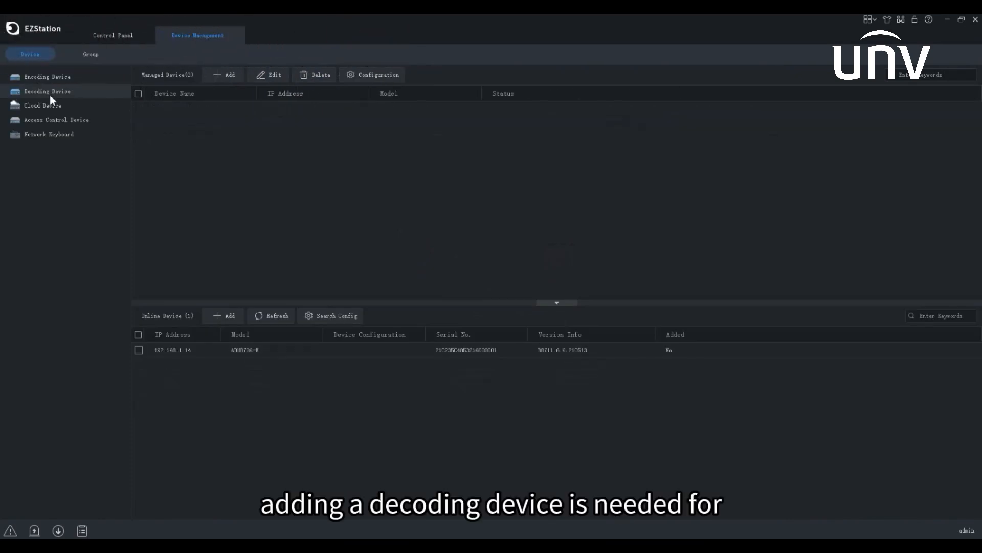
pyautogui.click(138, 350)
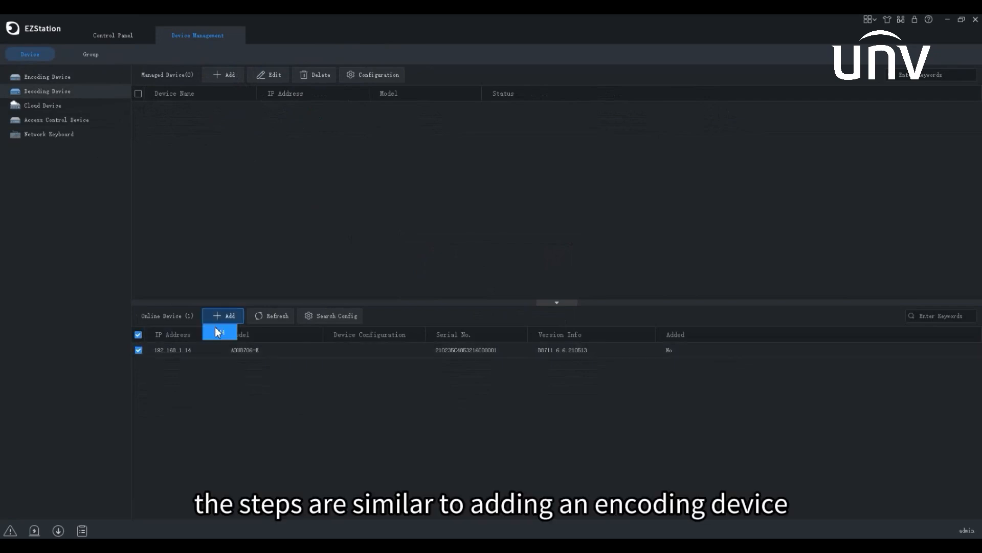
pyautogui.click(215, 322)
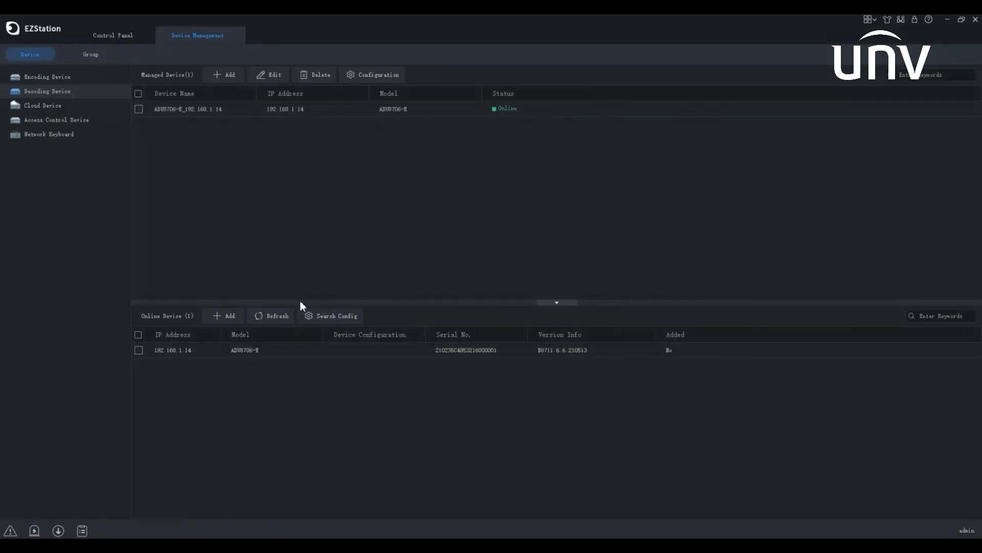
# Log in to the cloud account from the Cloud Device page using the account password
pyautogui.click(72, 110)
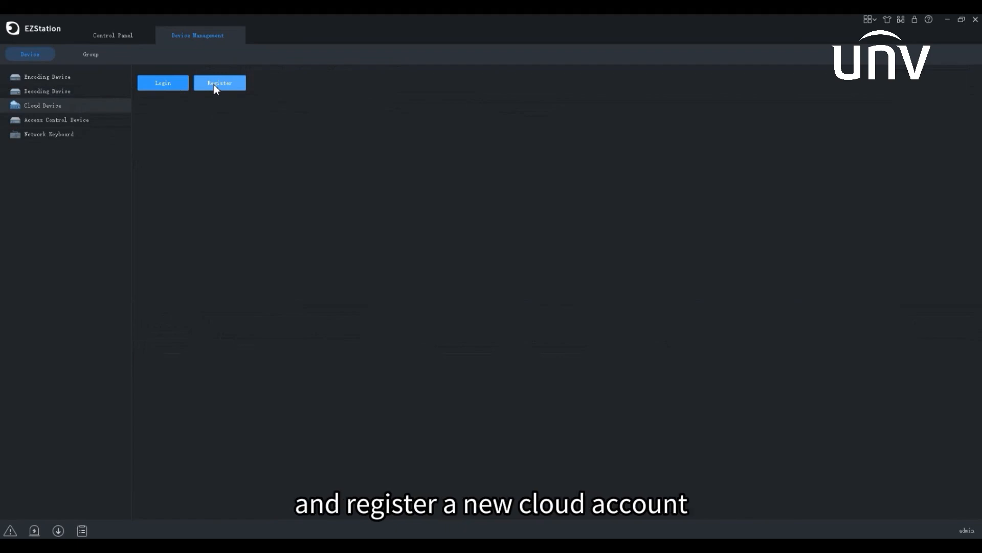
pyautogui.click(179, 84)
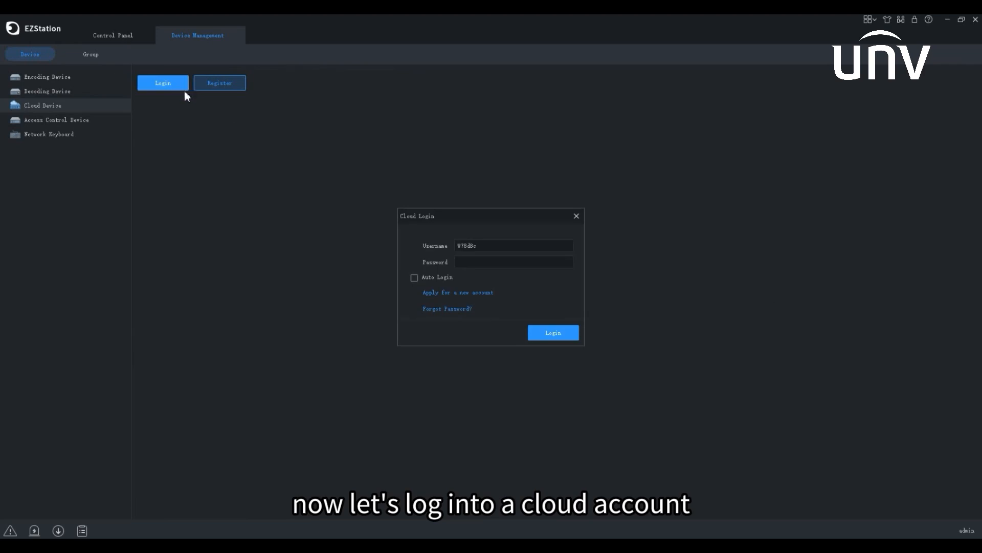
pyautogui.click(467, 262)
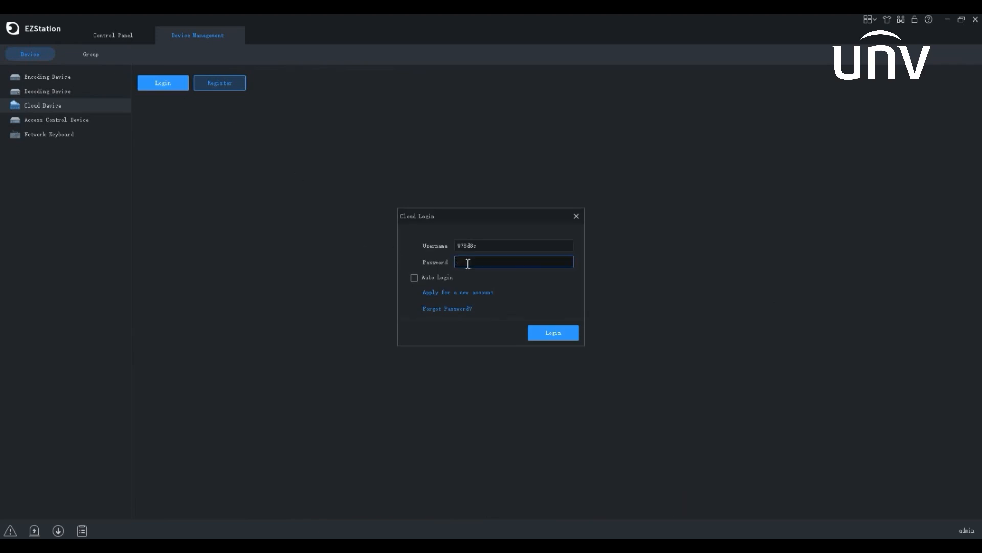
pyautogui.hotkey('ctrl', 'v')
pyautogui.click(553, 334)
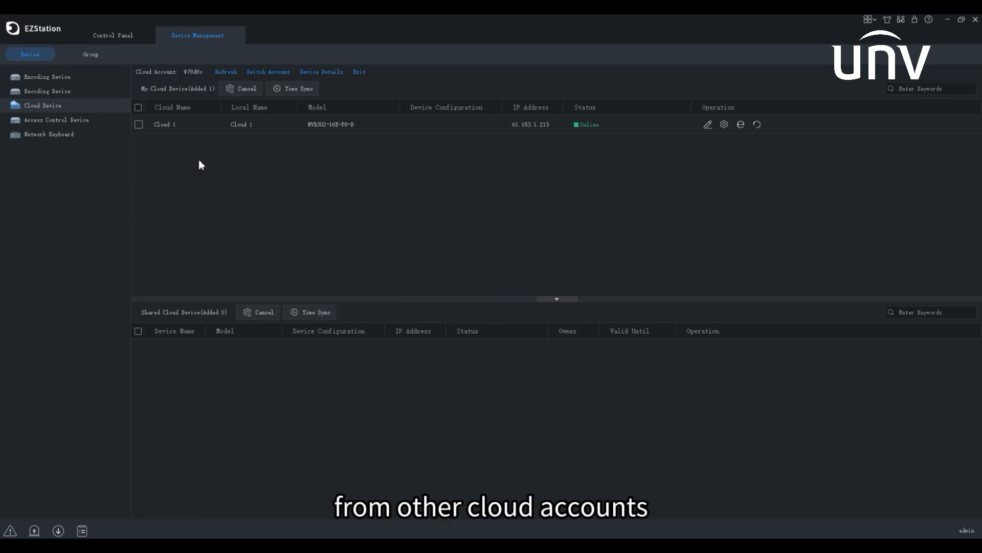
# In Device Details, select Cloud 1 and preview its Add and Share forms without changing anything
pyautogui.click(313, 71)
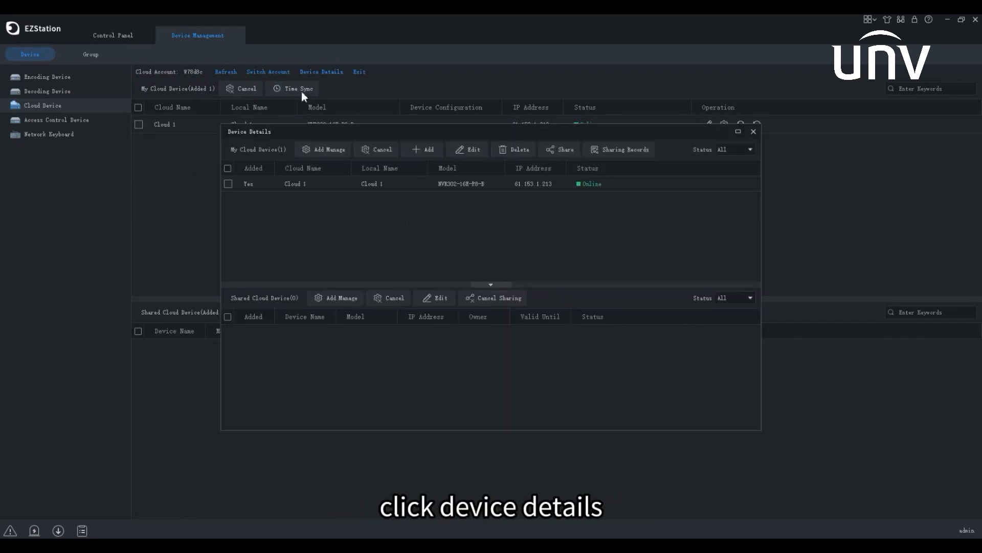
pyautogui.click(228, 184)
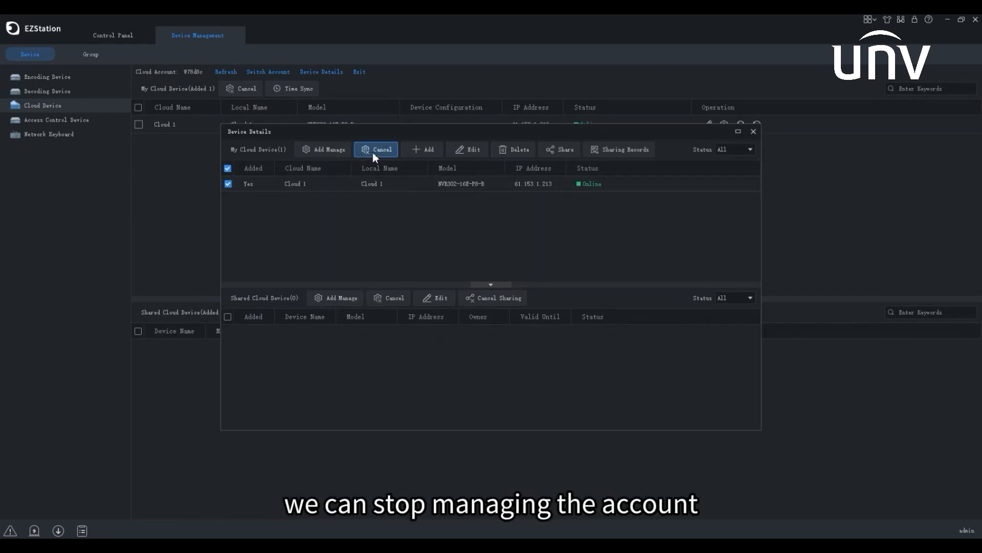
pyautogui.click(415, 151)
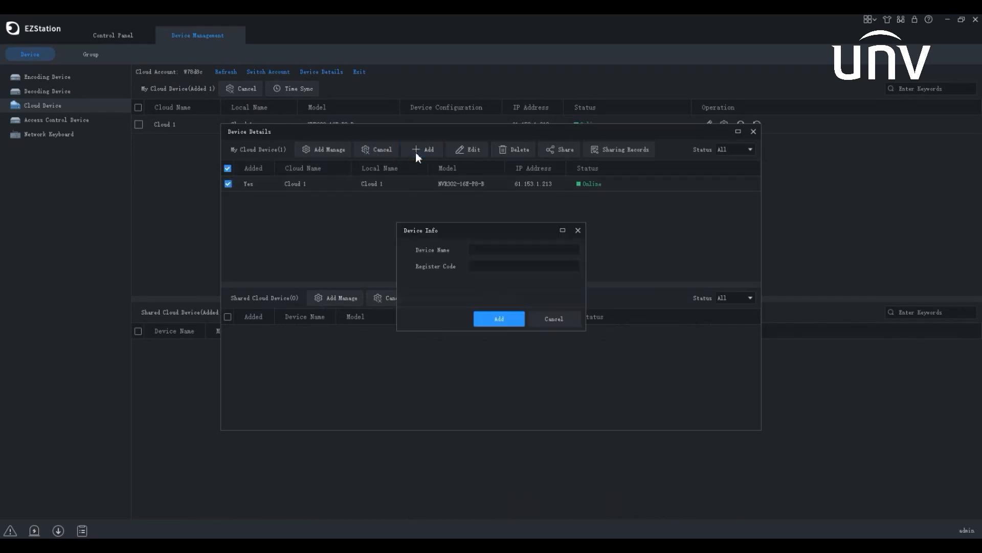
pyautogui.click(577, 231)
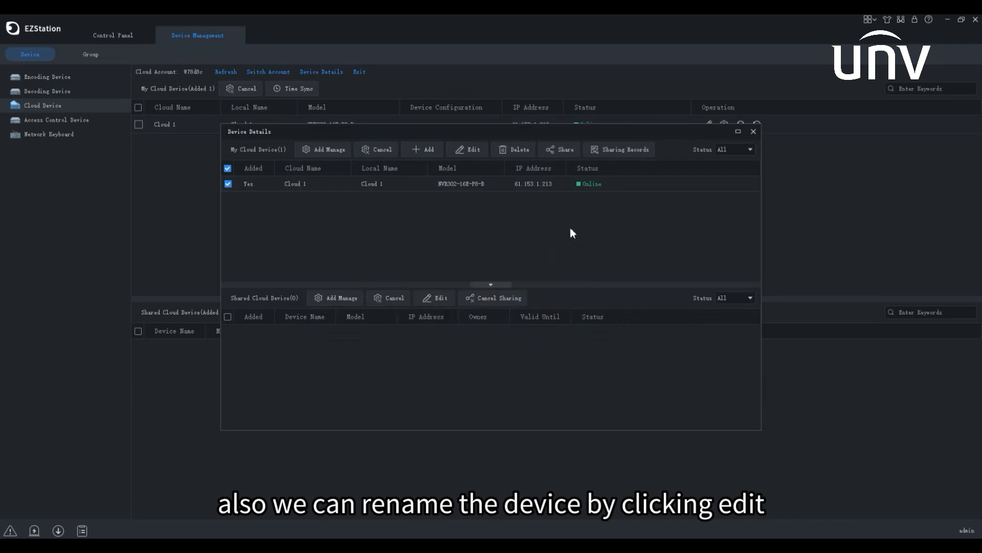
pyautogui.click(559, 155)
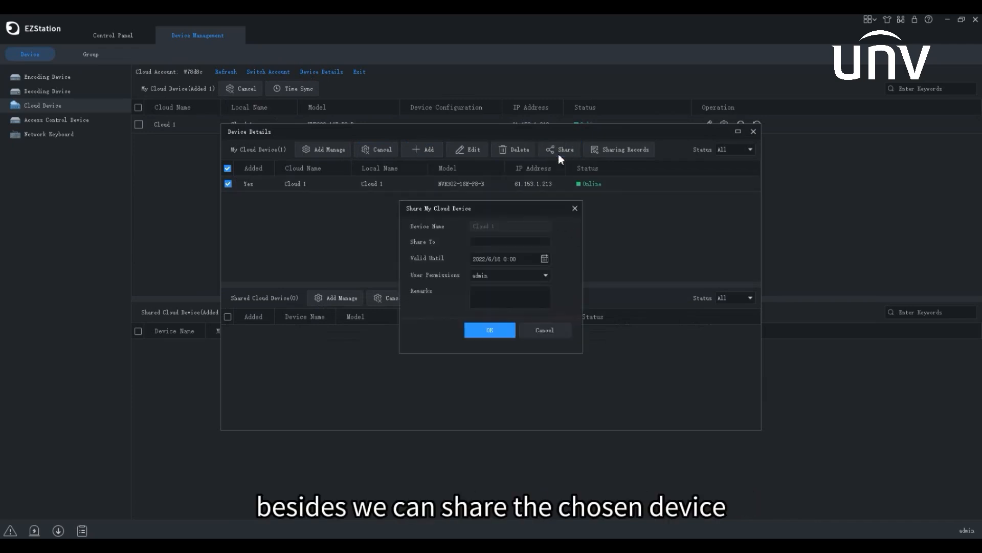
pyautogui.click(575, 207)
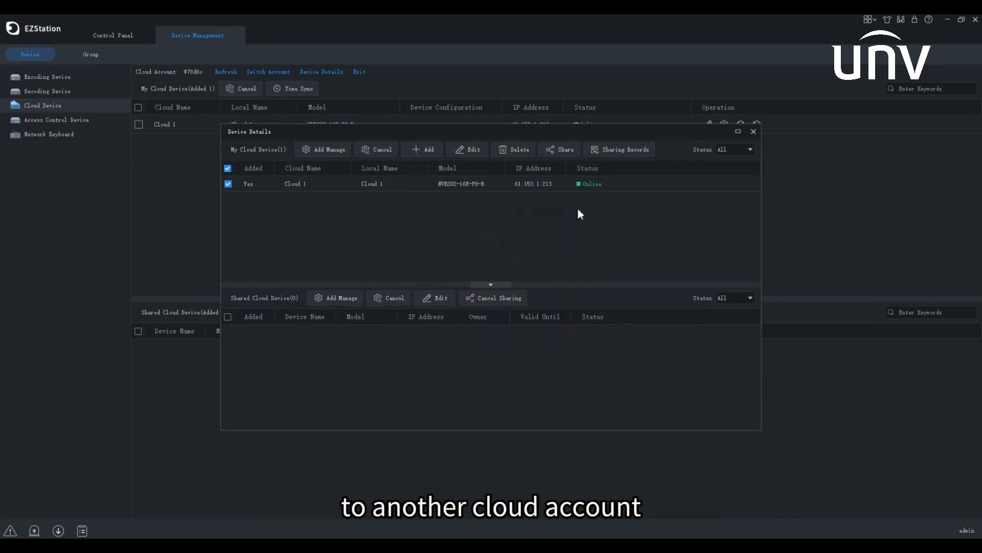
# Review Cloud 1's sharing records, sign out of the cloud account, and show Access Control Device
pyautogui.click(619, 155)
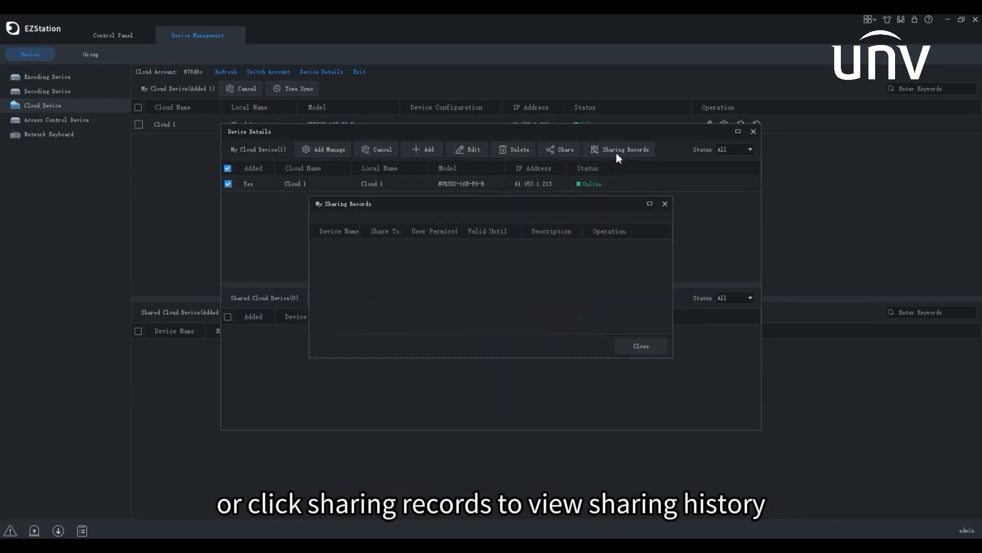
pyautogui.click(665, 204)
pyautogui.click(754, 133)
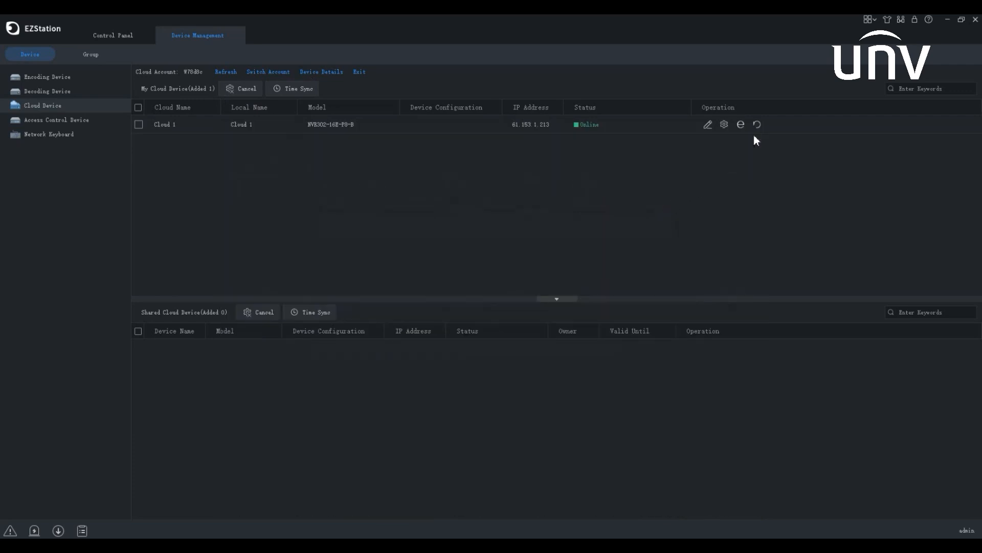
pyautogui.click(360, 75)
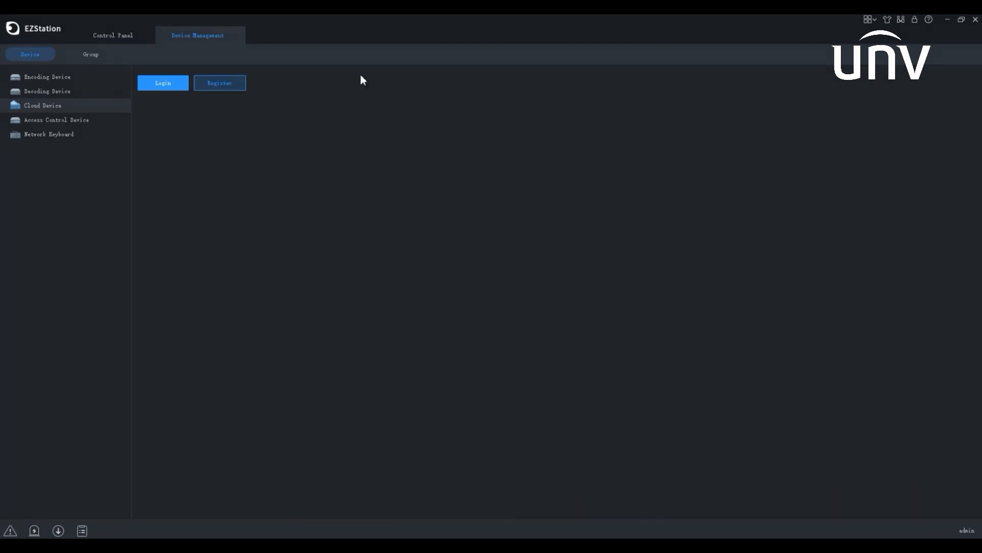
pyautogui.click(110, 121)
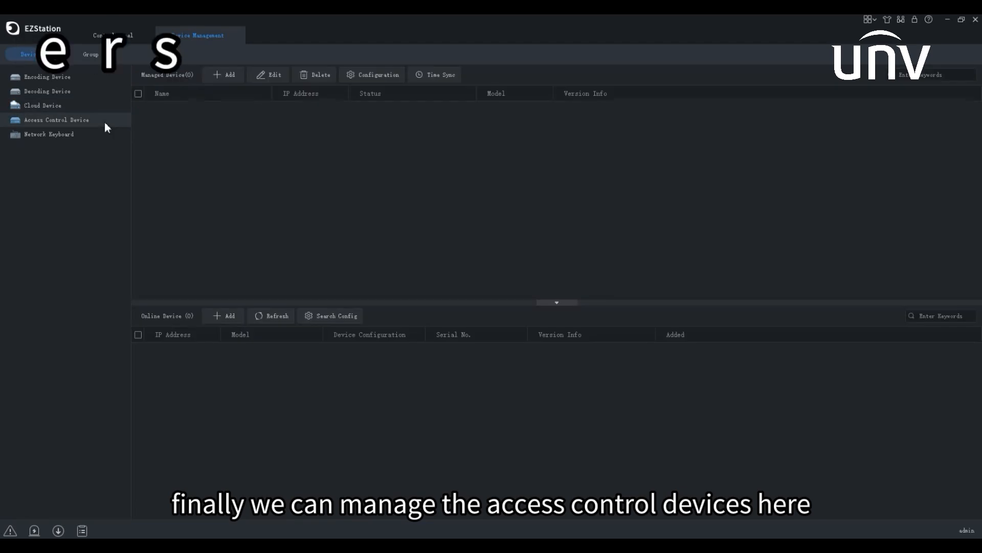